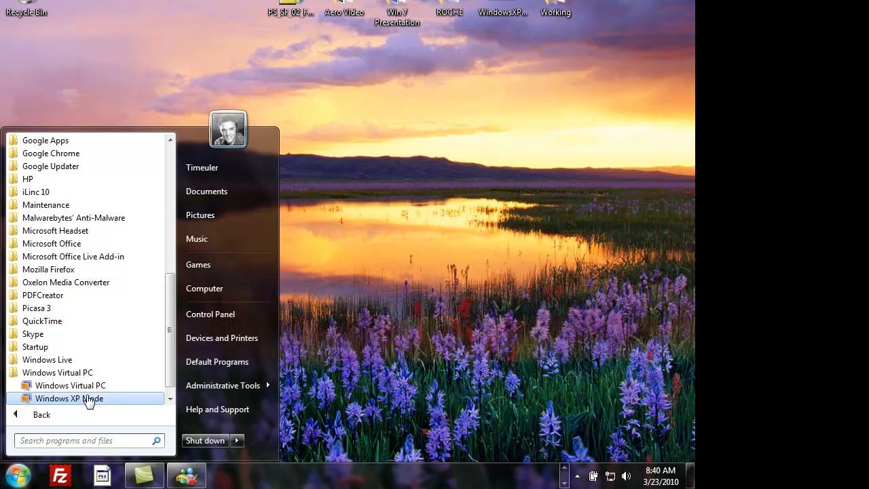
Launch Windows XP Mode from the Windows Virtual PC program folder.
left_click(49, 374)
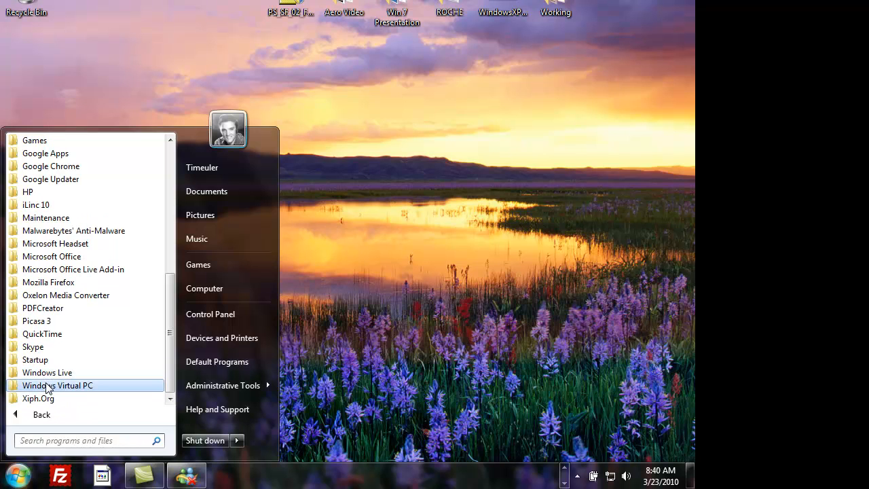
left_click(48, 384)
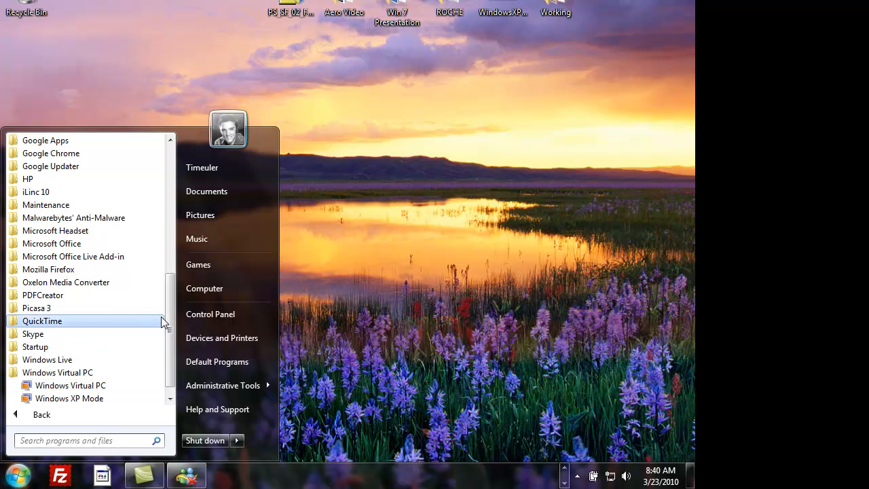
left_click_drag(167, 319, 167, 325)
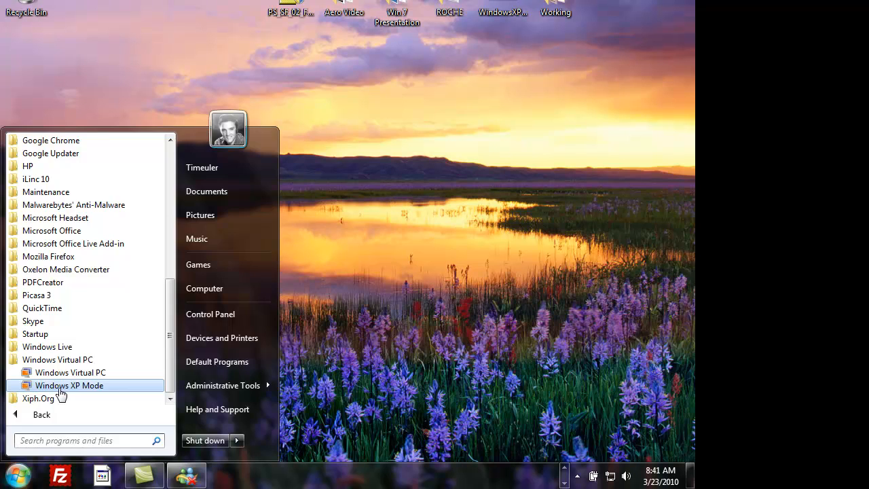
left_click(60, 387)
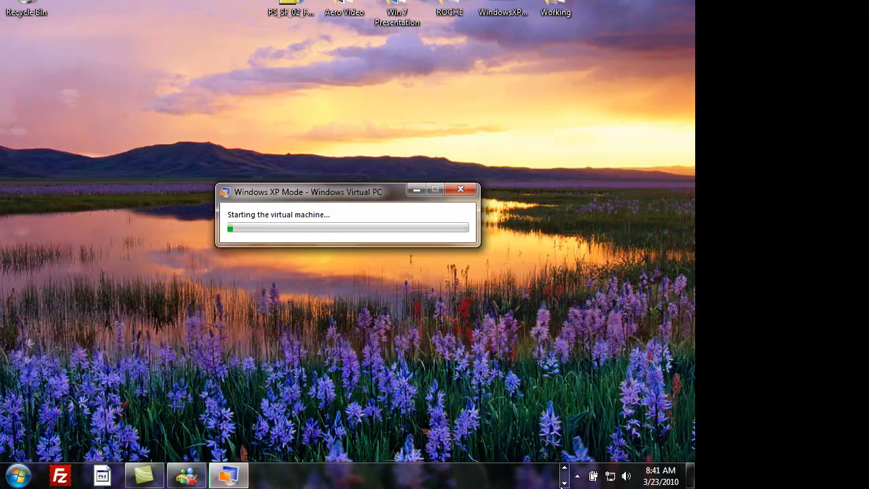
Switch to Internet Explorer while the virtual machine starts, and close the Gmail page.
left_click(564, 467)
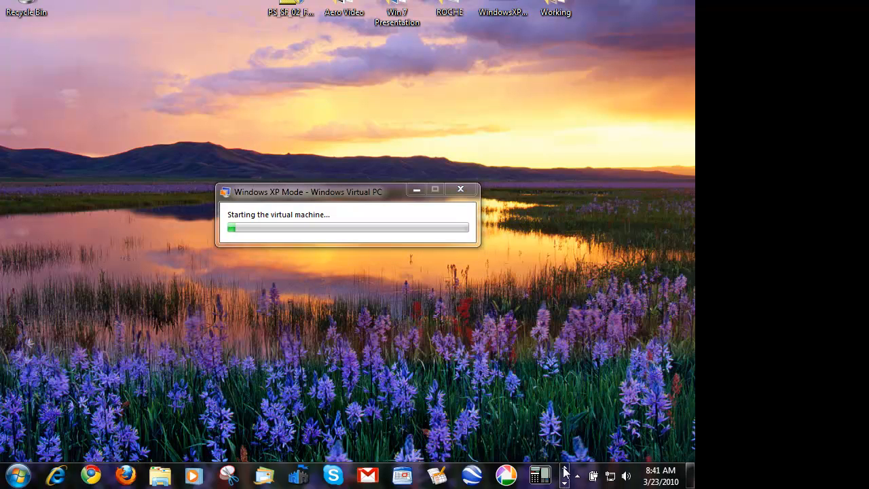
left_click(56, 475)
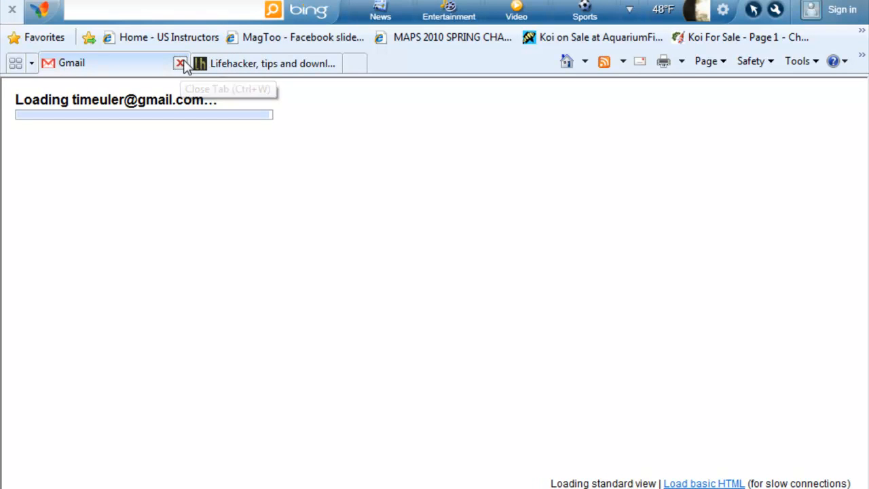
left_click(180, 63)
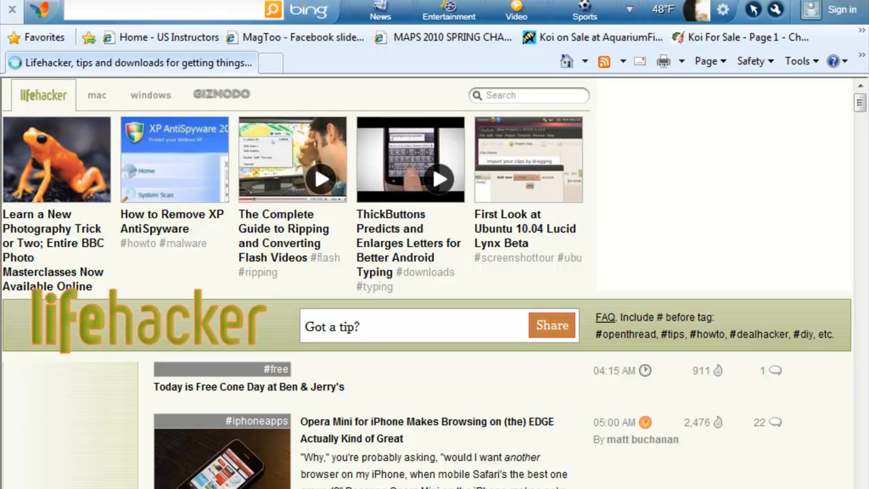
Search Google for "vpc xp mode".
type("vpc")
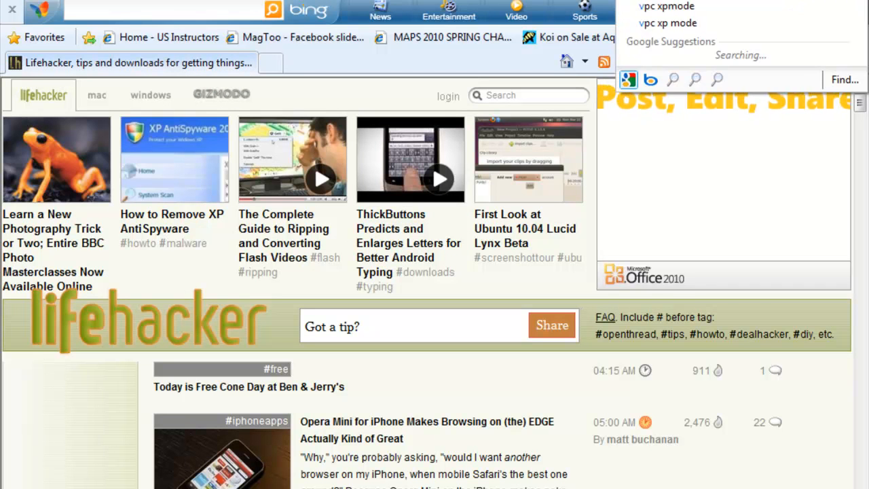
type(" xp mod")
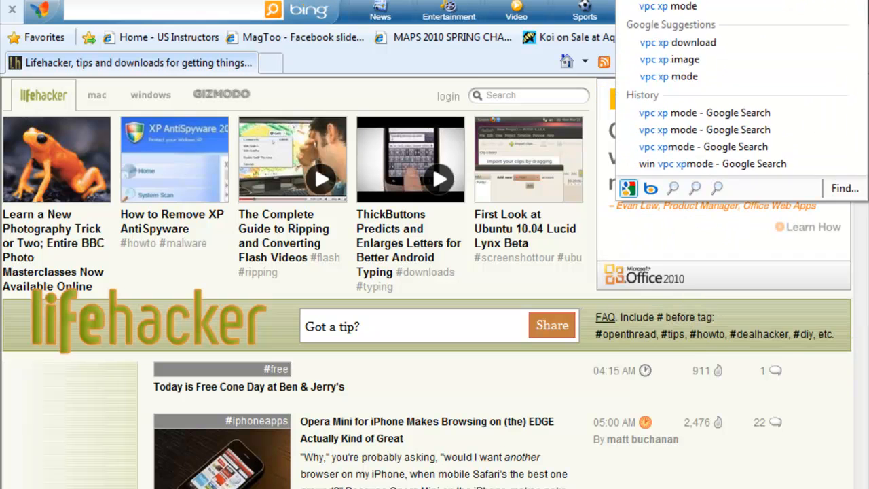
type("e")
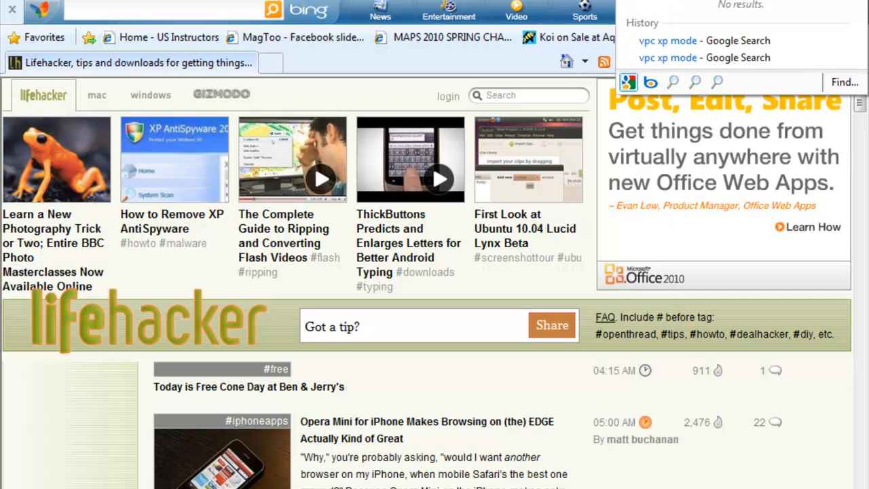
key("Return")
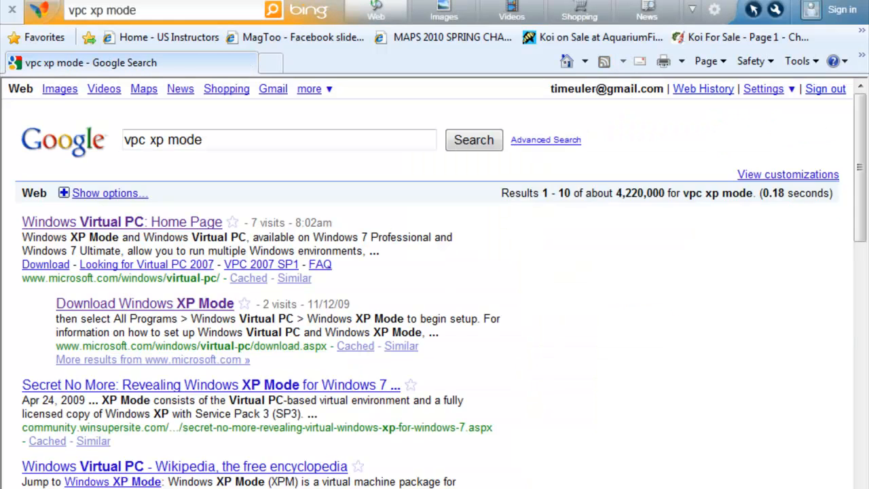
Open the Windows Virtual PC home page from the results and go to its Windows XP Mode download page.
left_click(139, 238)
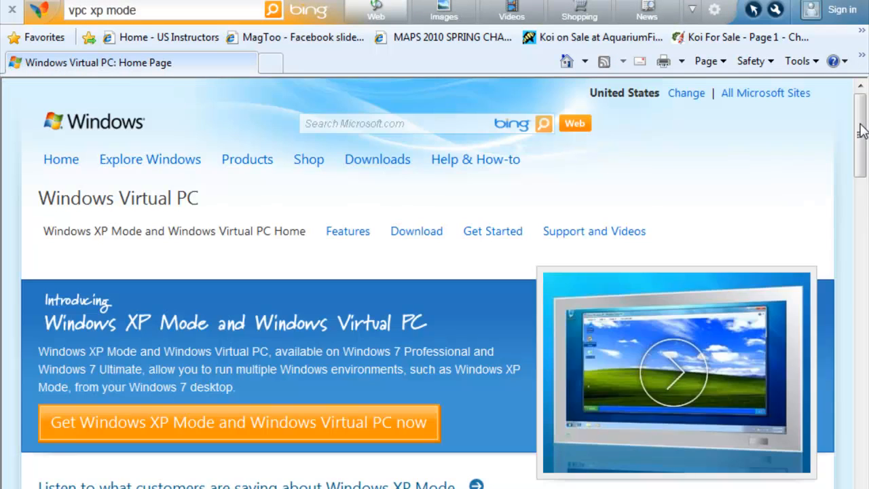
left_click_drag(861, 131, 860, 152)
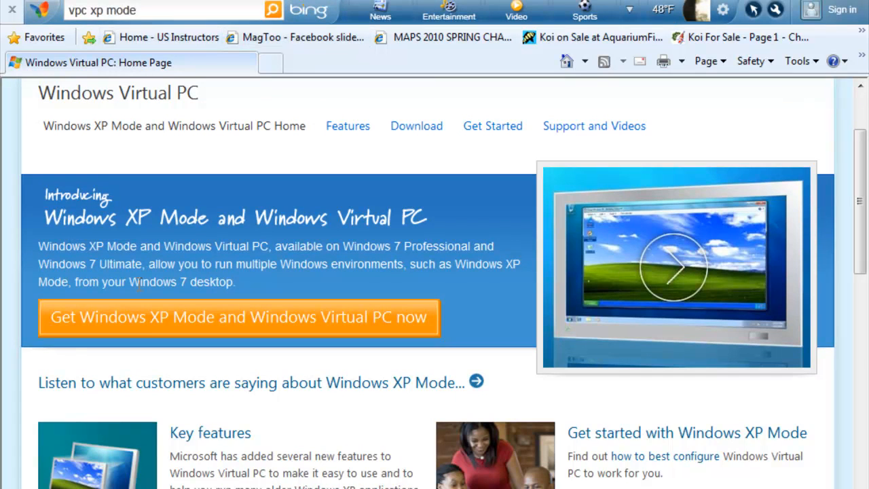
left_click(168, 317)
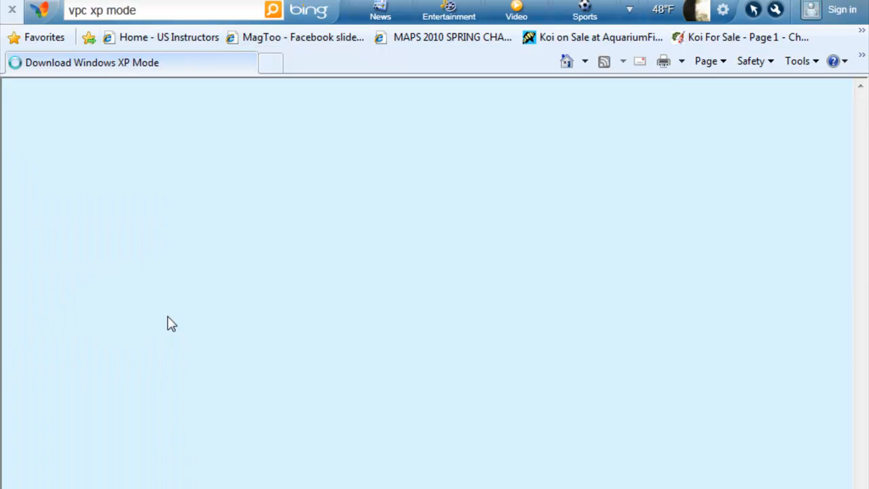
Choose the Ultimate 64-bit edition and English as the installation language for the Windows XP Mode download.
left_click_drag(861, 108, 862, 138)
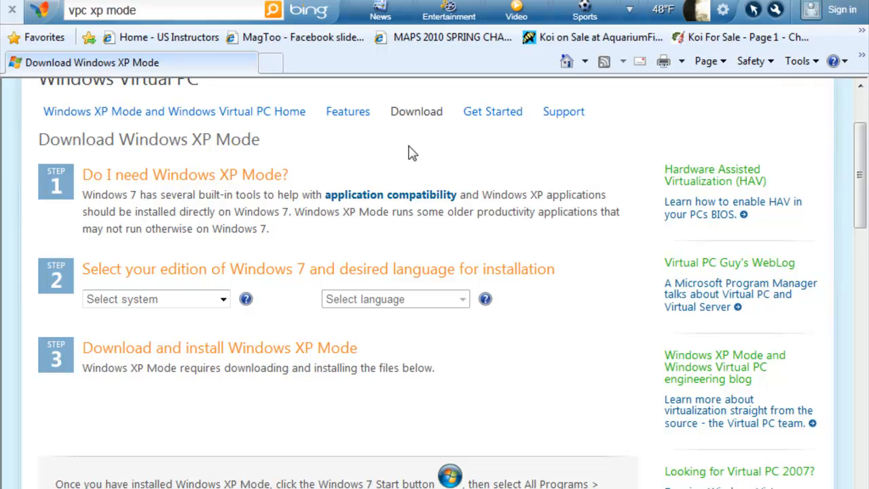
left_click(223, 300)
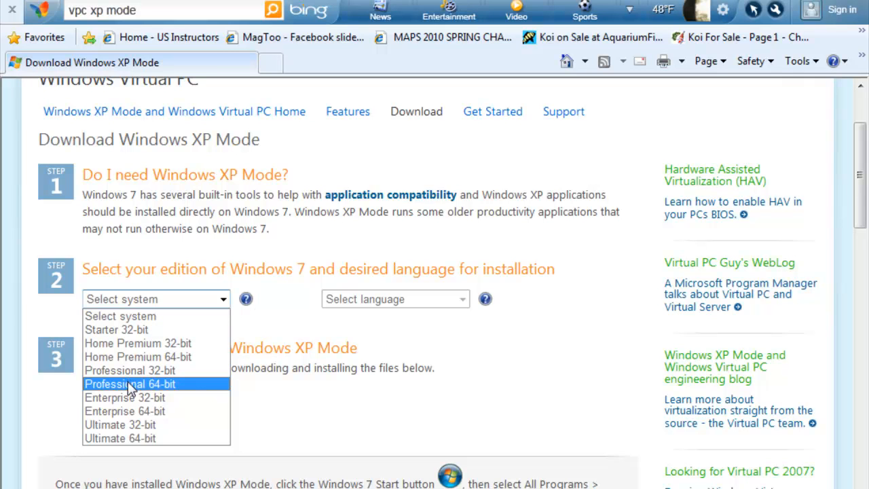
left_click(129, 439)
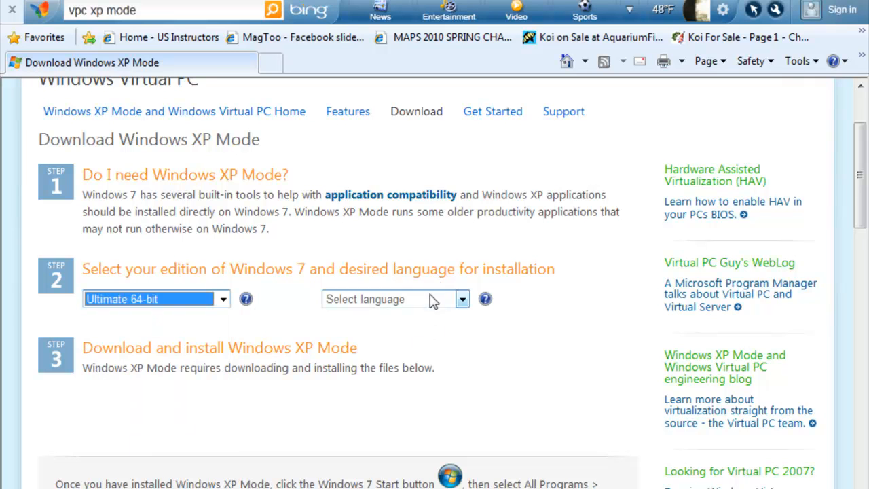
left_click(462, 304)
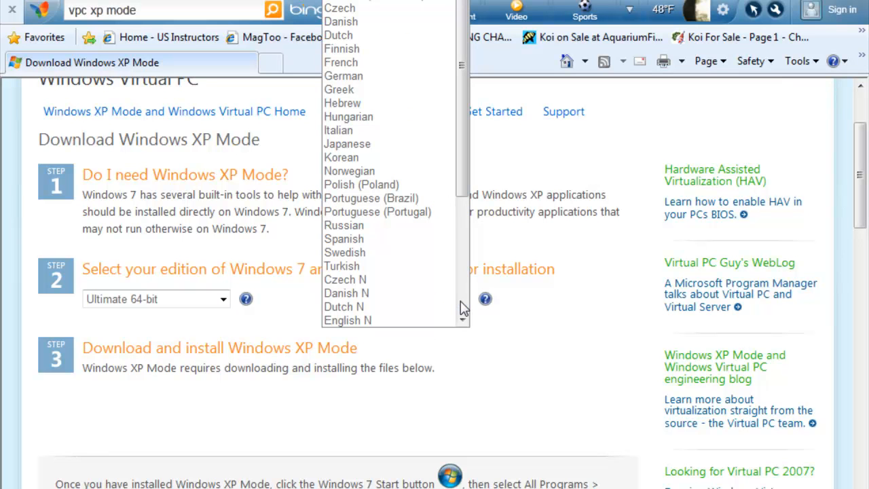
left_click(370, 0)
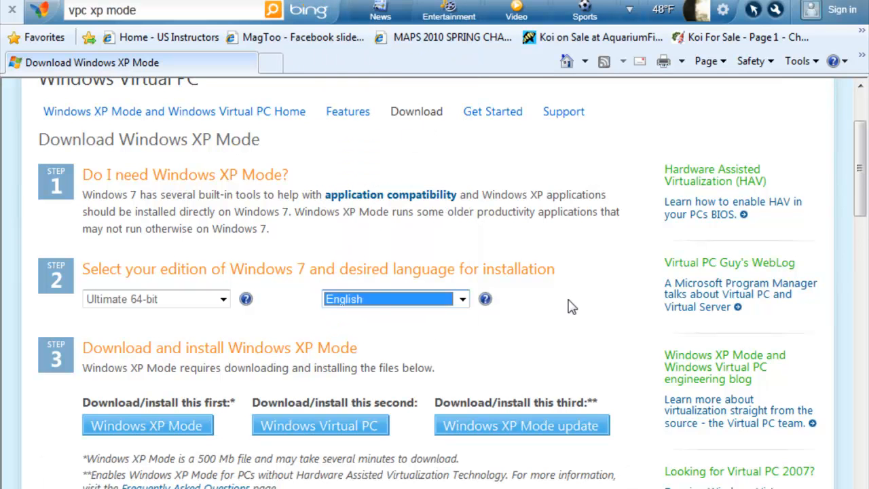
left_click_drag(859, 142, 863, 187)
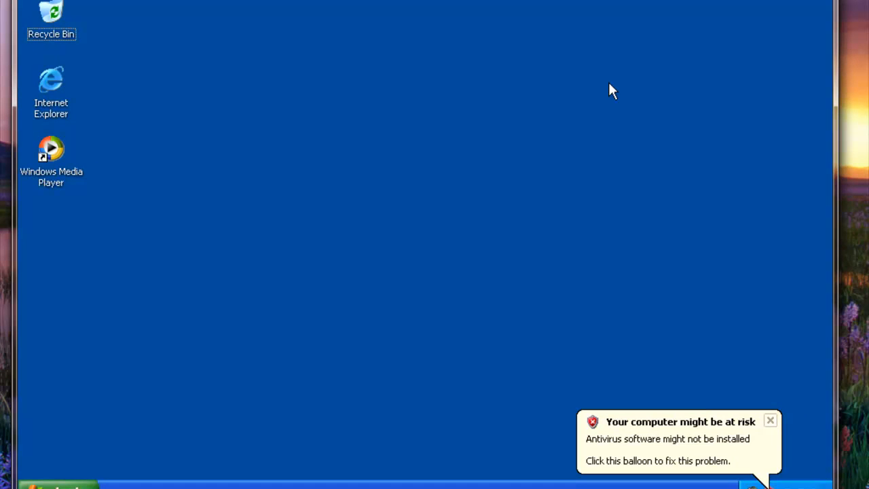
Dismiss the antivirus warning balloon in the XP virtual machine and check which USB devices can be attached.
left_click(770, 421)
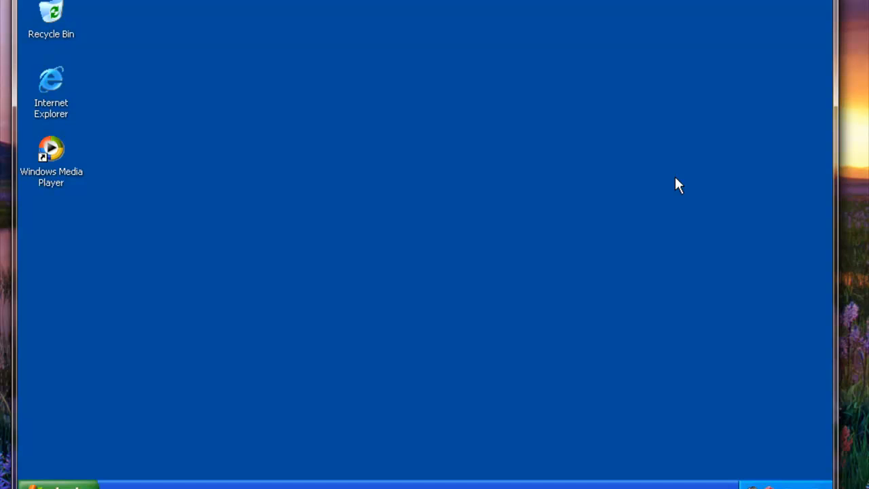
left_click(110, 1)
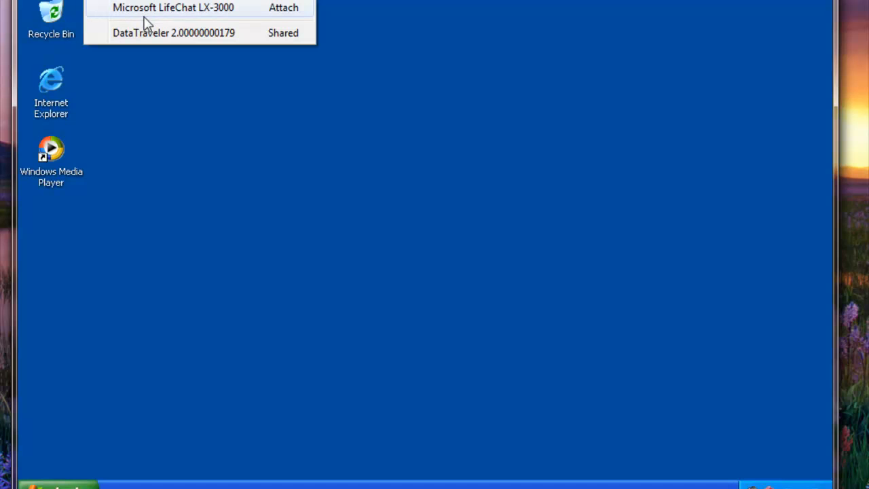
left_click(165, 102)
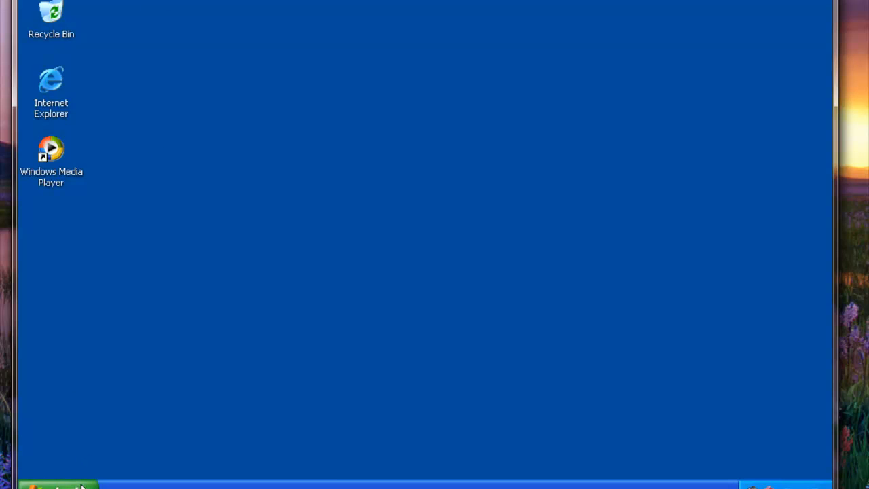
Open My Computer in the virtual machine and browse the host's G drive.
left_click(49, 483)
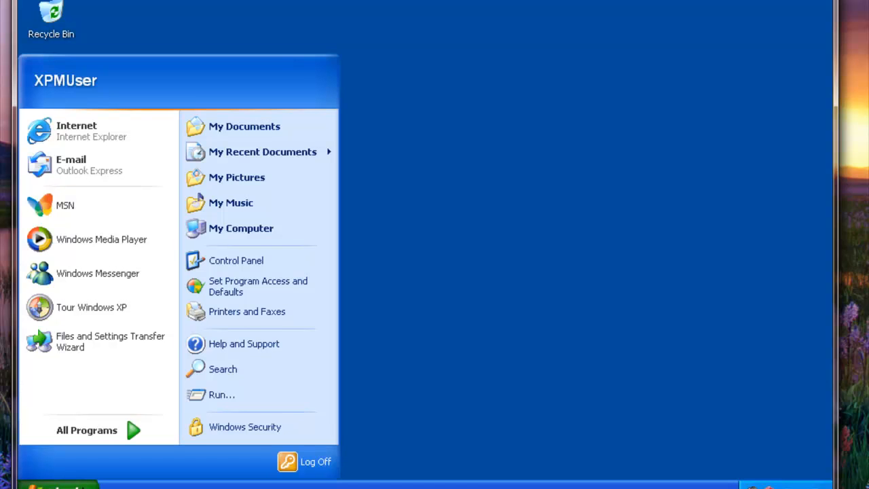
left_click(283, 231)
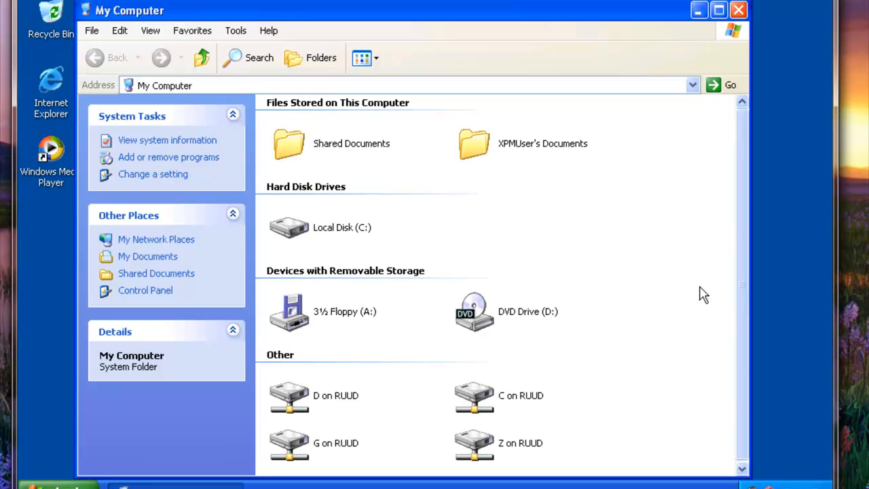
left_click_drag(743, 153, 743, 198)
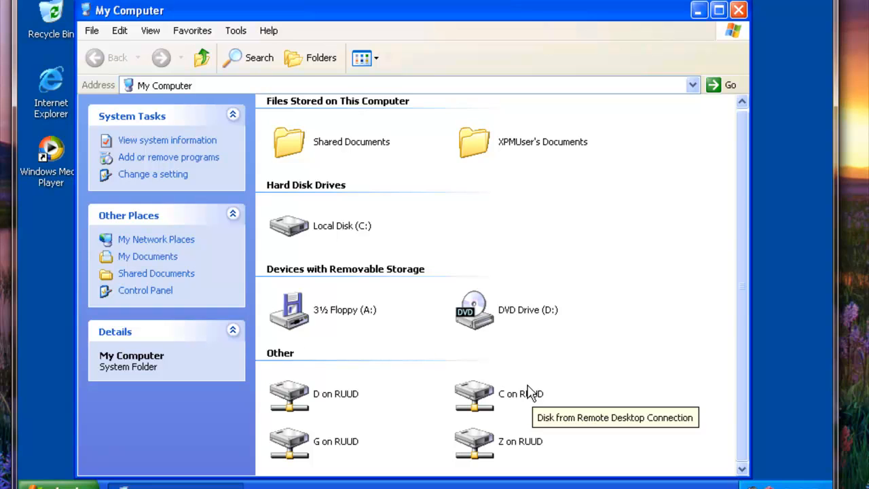
double_click(314, 445)
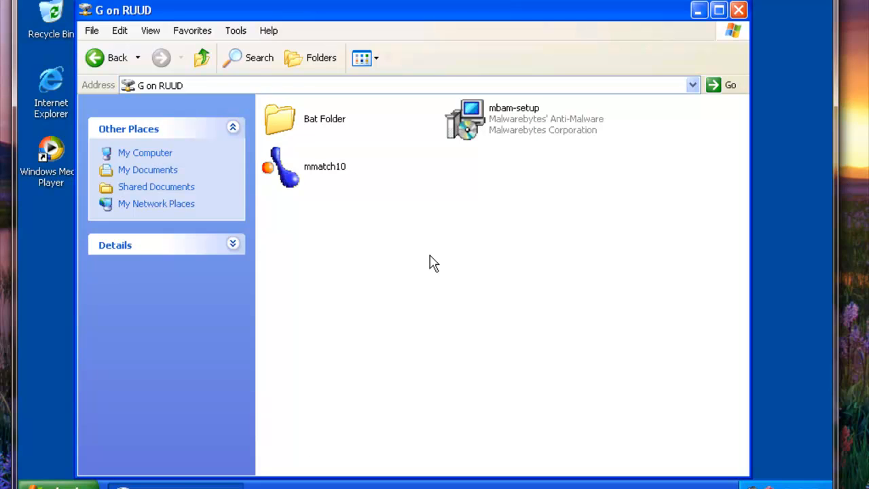
Run the mbam-setup installer from the G drive and close the folder window.
mouse_move(550, 139)
left_click(496, 132)
left_click(498, 135)
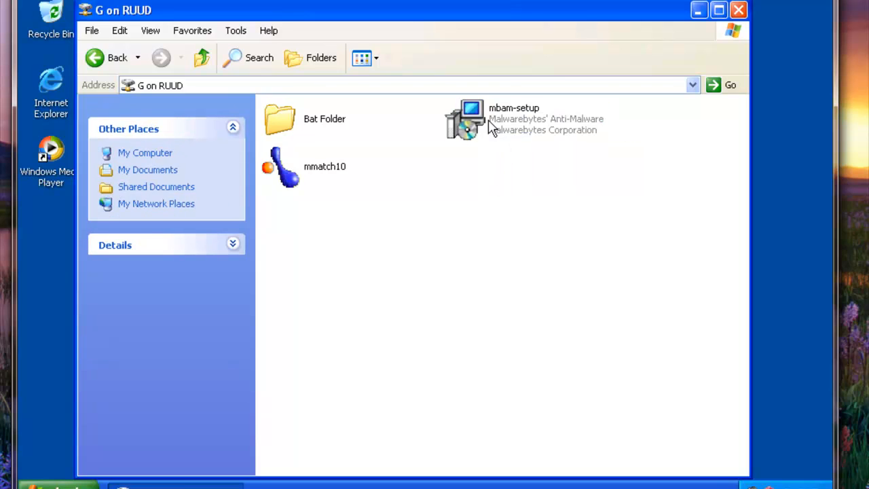
left_click(492, 129)
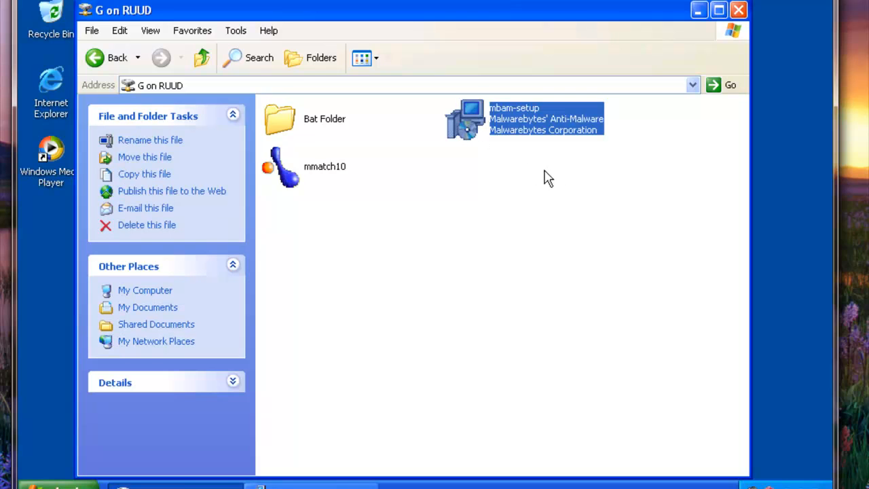
left_click(744, 12)
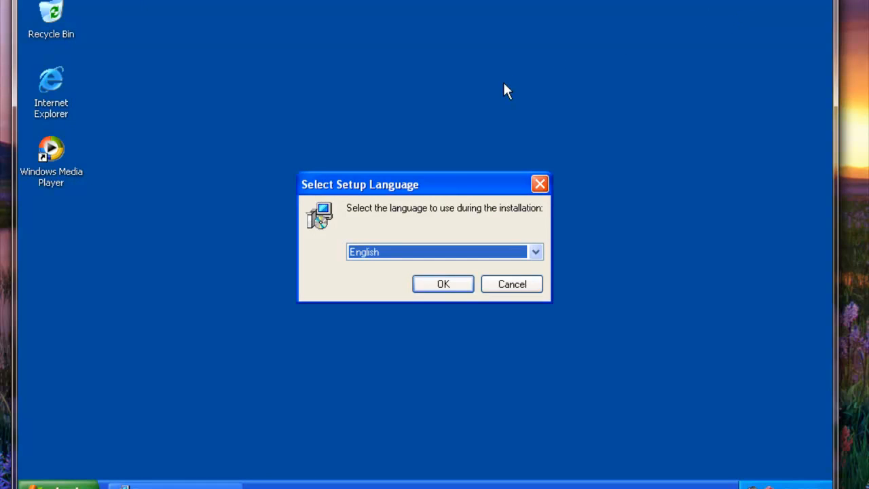
Start the Malwarebytes' Anti-Malware setup in English, accept the license agreement and keep the default install location.
left_click(461, 288)
left_click(523, 384)
left_click(270, 332)
left_click(523, 384)
left_click(523, 385)
left_click(522, 385)
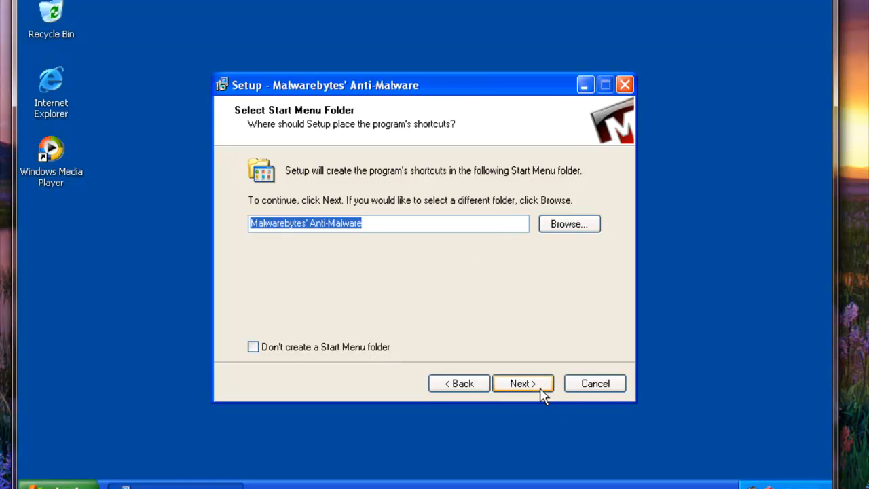
Keep the default Malwarebytes' Anti-Malware Start Menu folder, adjust the additional tasks and run the installation.
left_click(540, 391)
left_click(256, 237)
left_click(541, 387)
left_click(541, 388)
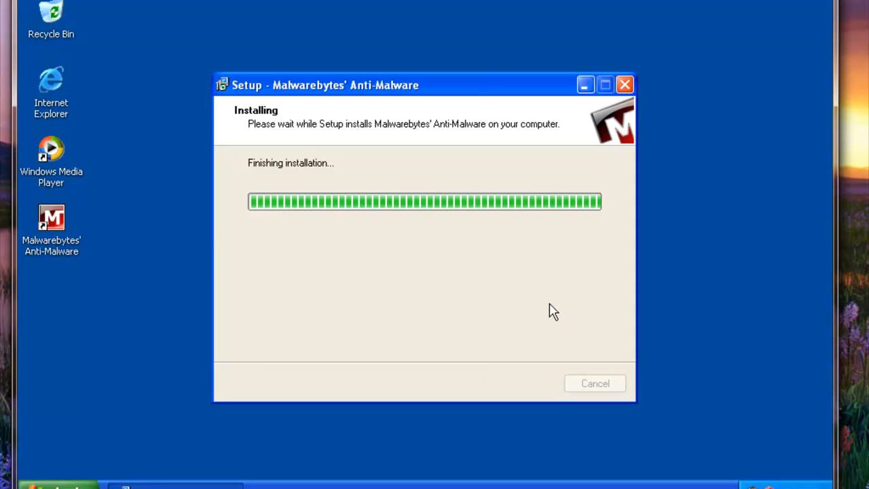
Finish the Malwarebytes' Anti-Malware setup with both updating and launching the program turned off.
left_click(371, 233)
left_click(371, 251)
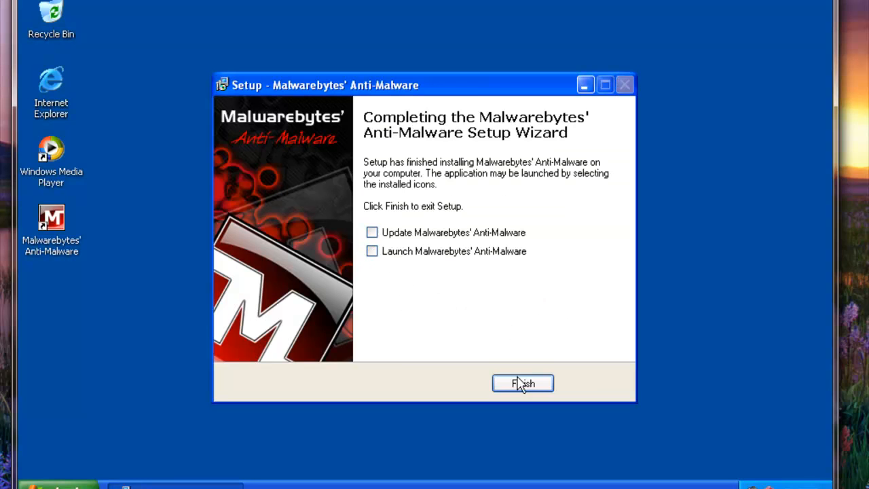
left_click(522, 384)
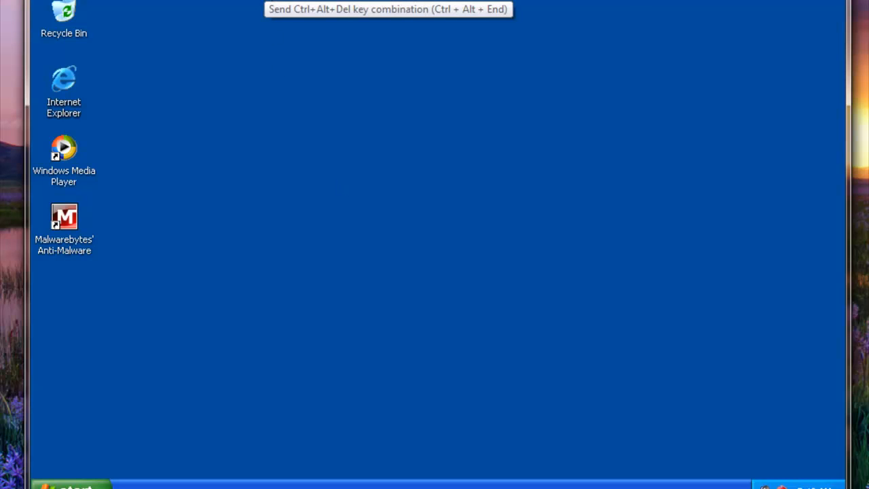
Bring up the Windows Security dialog inside the XP virtual machine.
key("ctrl+alt+End")
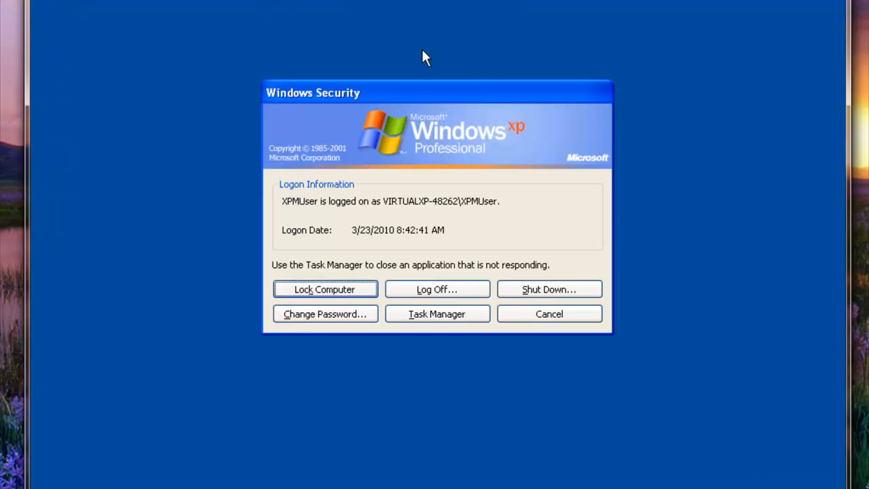
Shut down Windows XP inside the virtual machine.
left_click(541, 292)
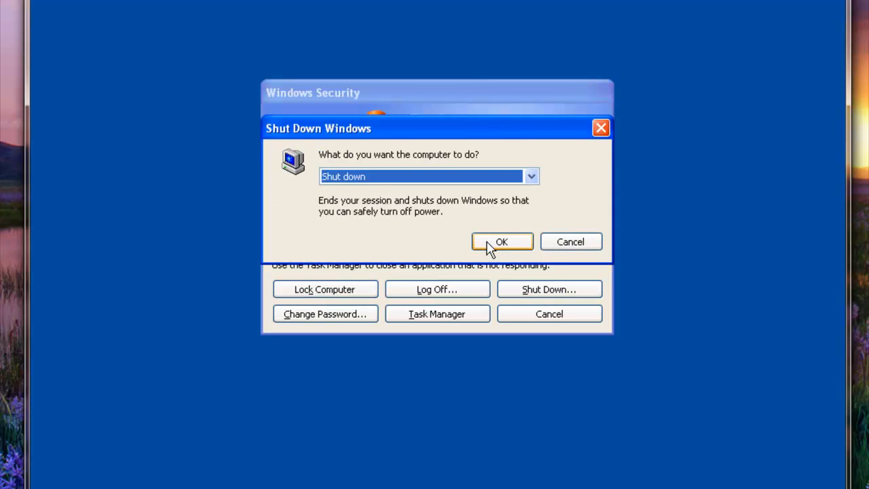
left_click(489, 243)
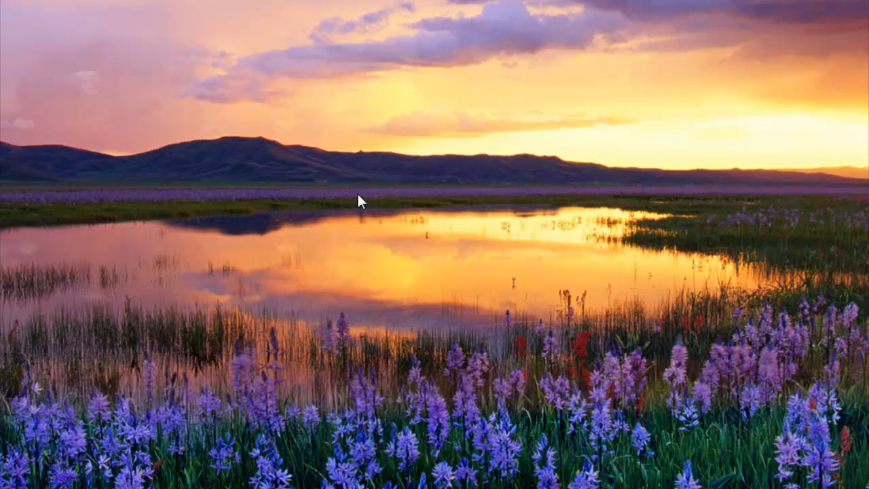
key("super")
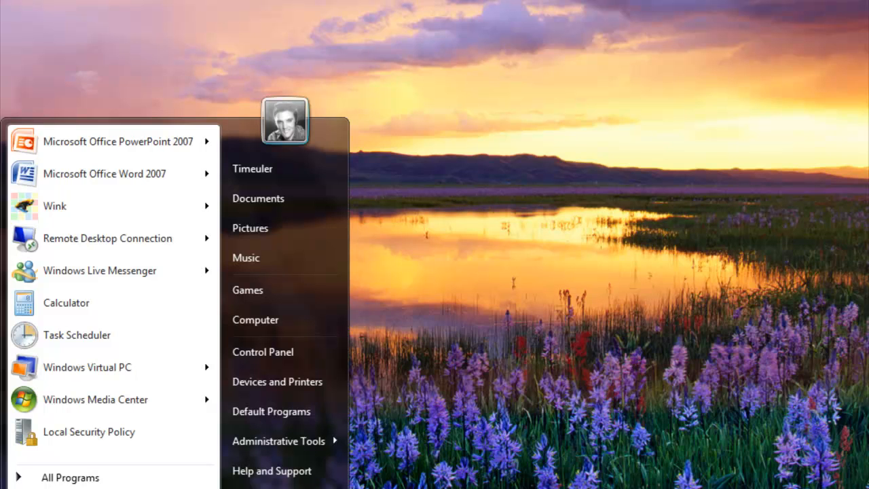
left_click(112, 478)
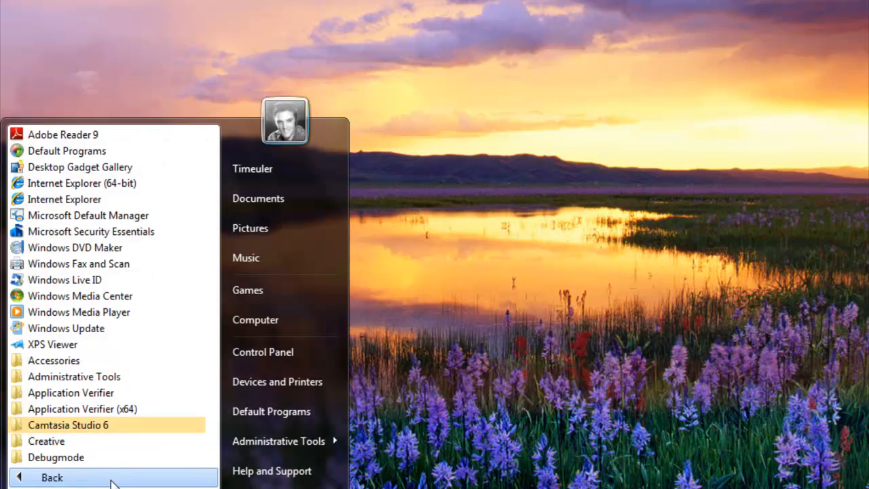
left_click_drag(210, 274, 211, 453)
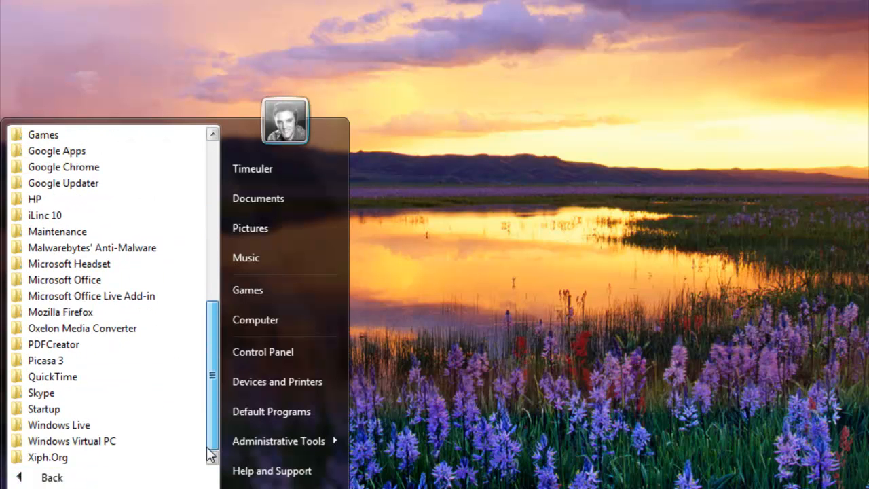
left_click(111, 451)
left_click(111, 442)
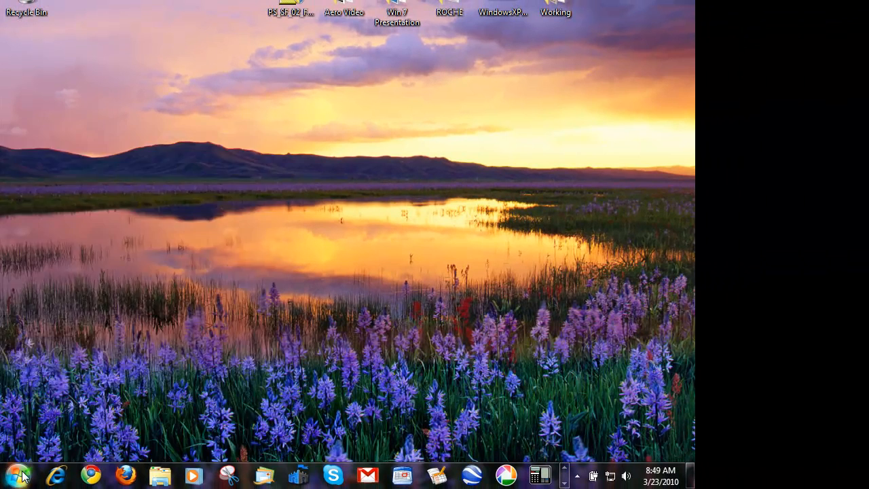
Launch Malwarebytes' Anti-Malware (Windows XP Mode) from the host's Windows XP Mode Applications and dismiss the remote security notification.
left_click(19, 474)
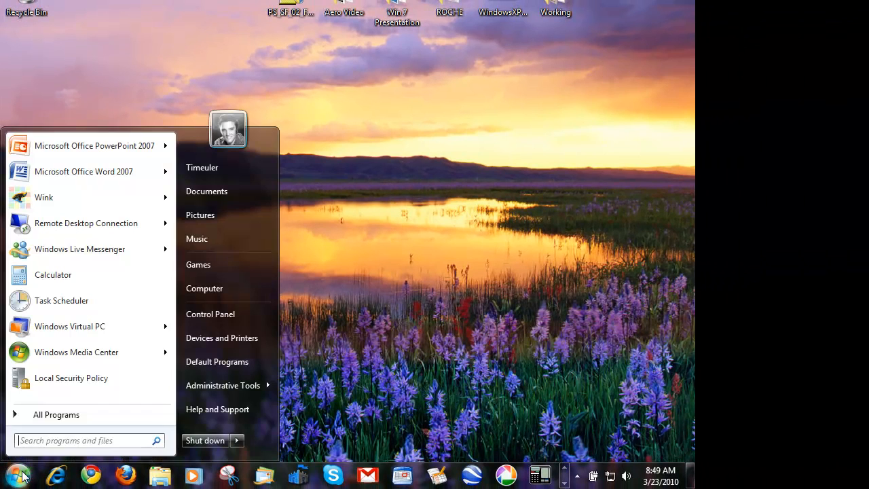
left_click(120, 415)
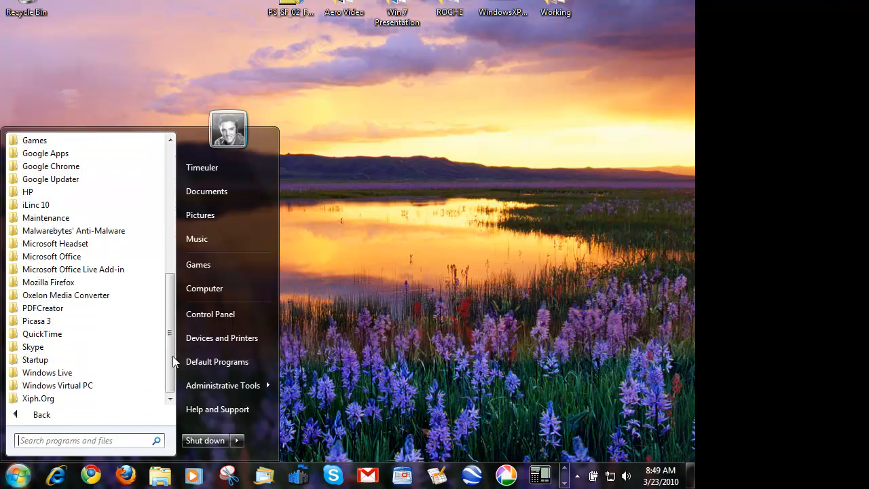
left_click(89, 385)
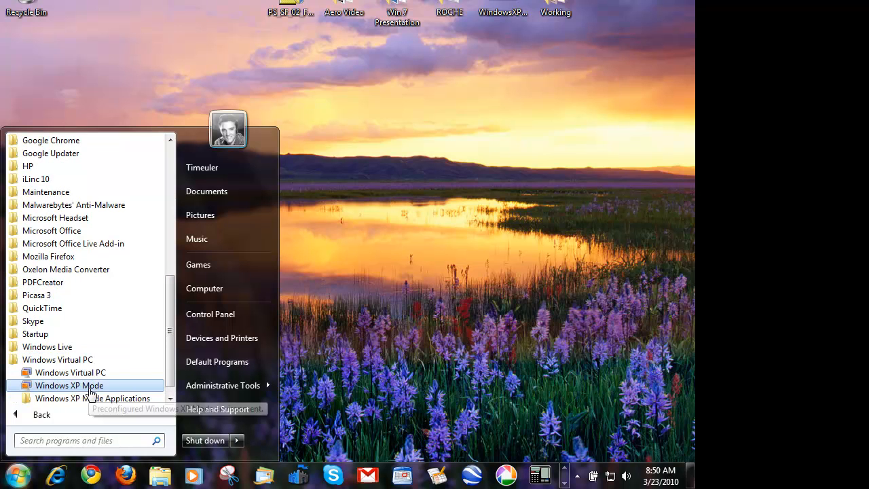
left_click_drag(170, 354, 170, 360)
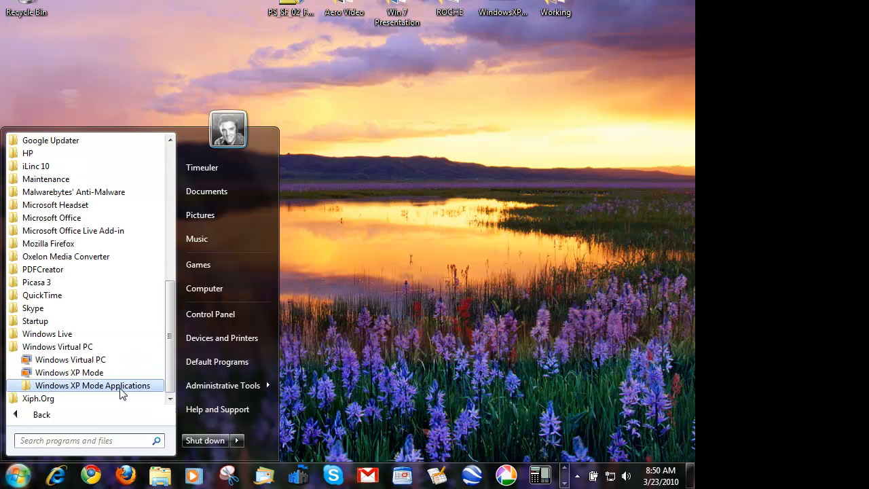
left_click(78, 389)
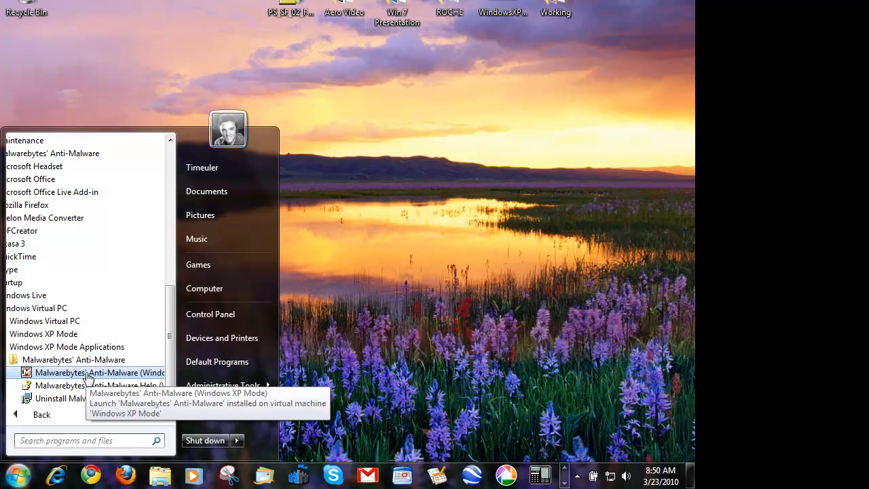
left_click(88, 375)
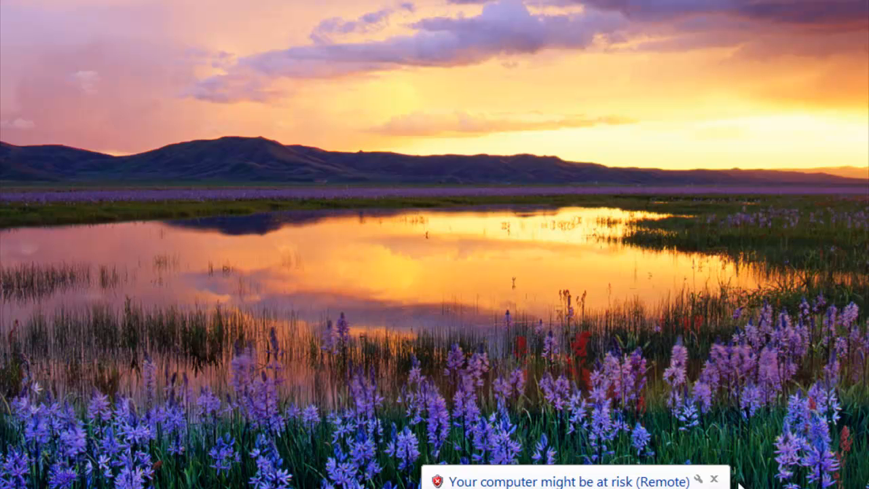
left_click(715, 479)
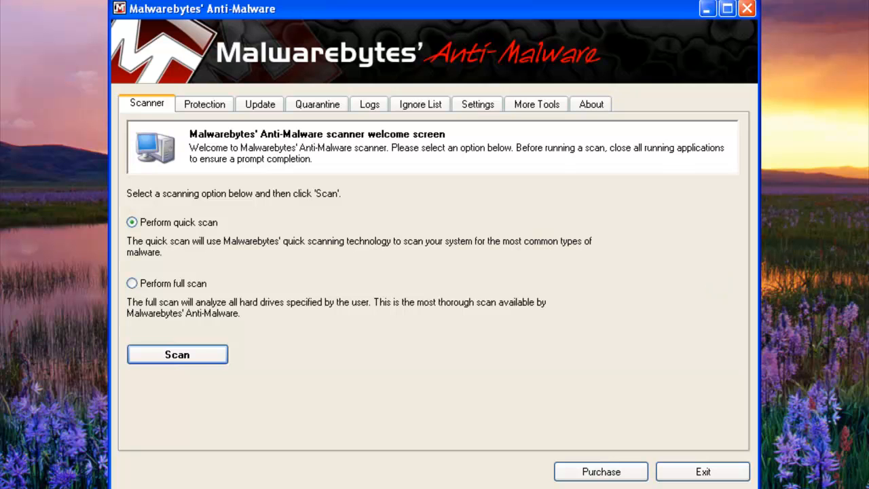
Reposition the Malwarebytes' Anti-Malware window on the host desktop and start a quick scan.
left_click_drag(263, 8, 240, 1)
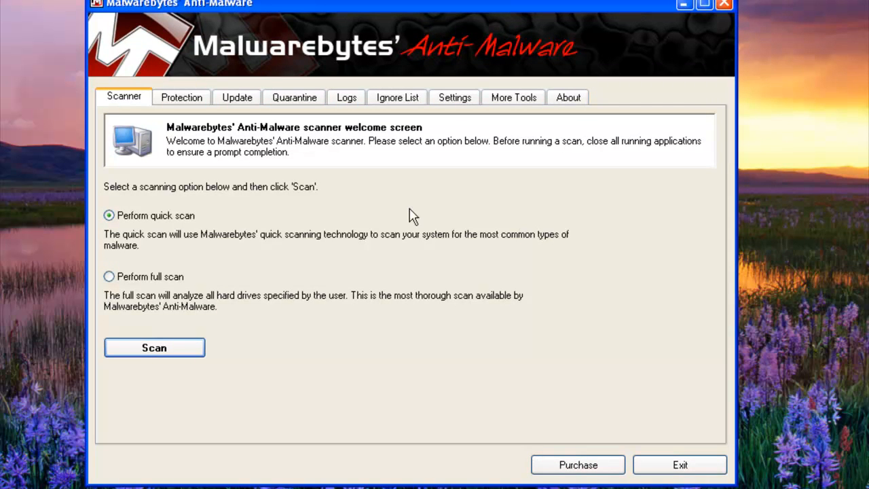
left_click(144, 350)
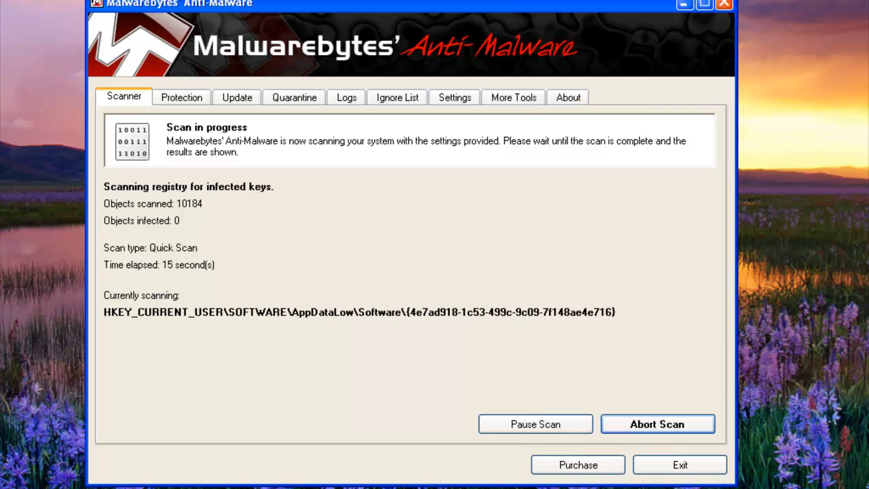
mouse_move(181, 488)
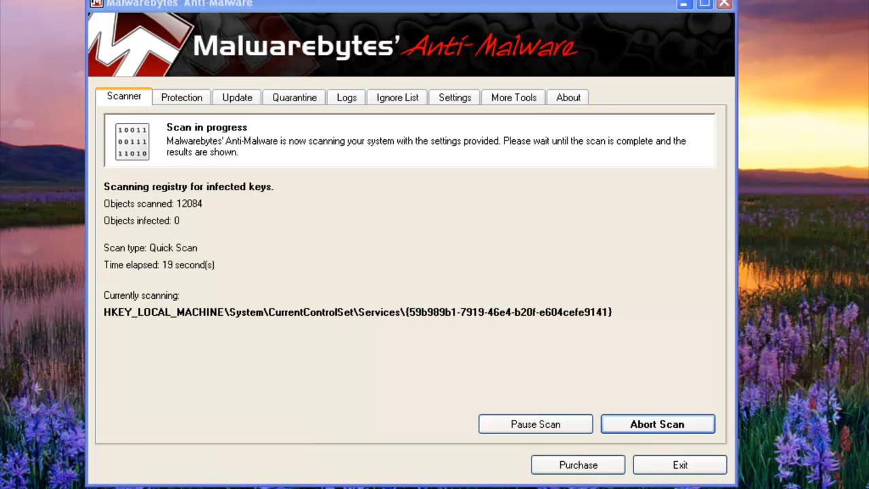
left_click(720, 488)
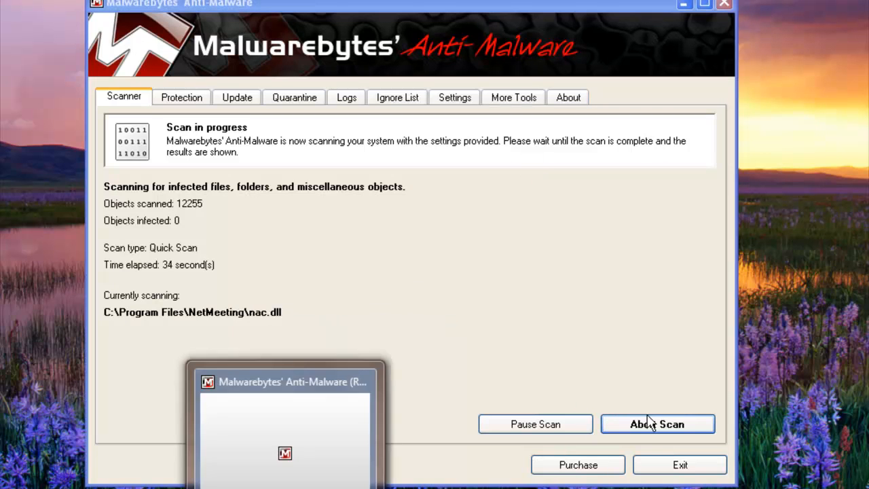
Exit Malwarebytes' Anti-Malware while the scan is running and confirm closing it.
left_click(664, 468)
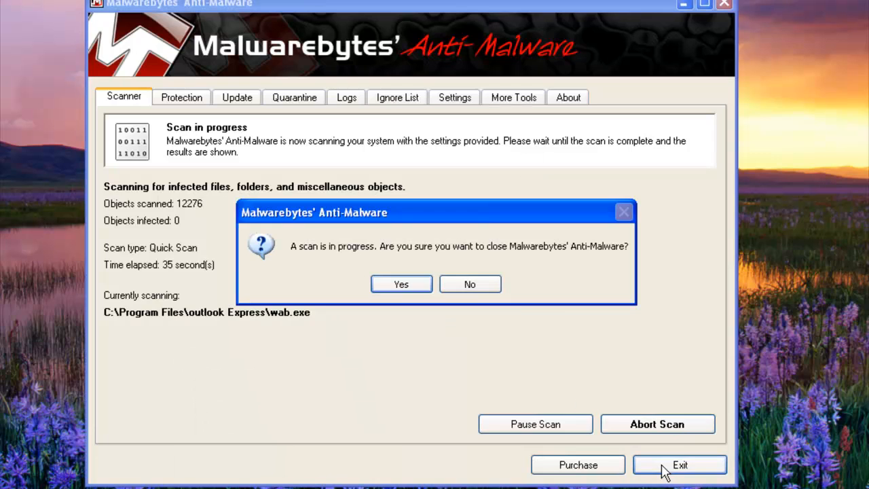
left_click(416, 288)
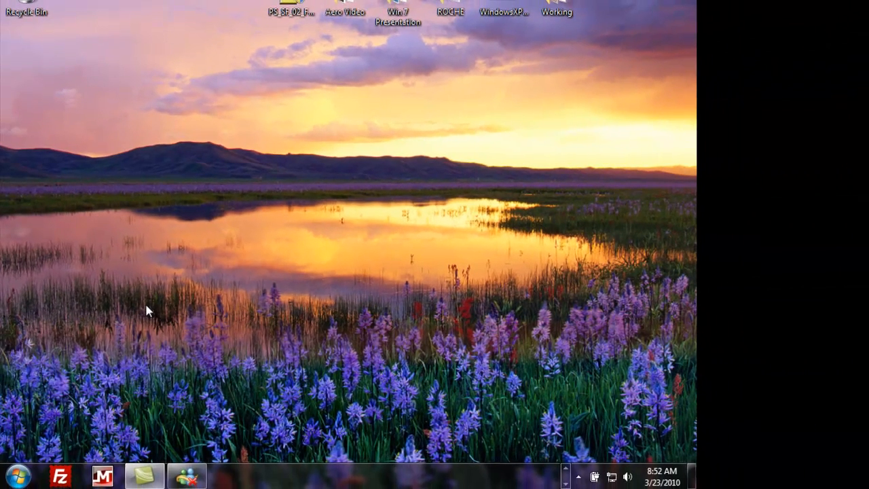
Create a host desktop shortcut for Malwarebytes' Anti-Malware (Windows XP Mode) from the Windows XP Mode Applications folder.
left_click(23, 479)
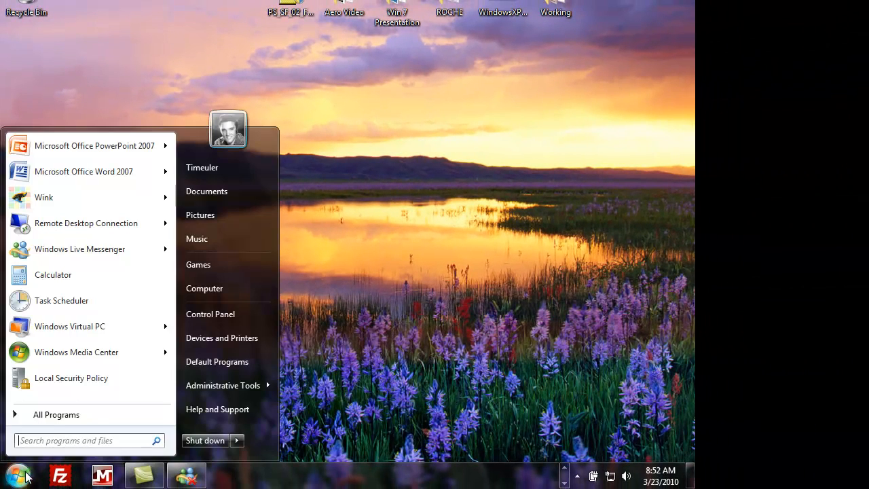
left_click(53, 416)
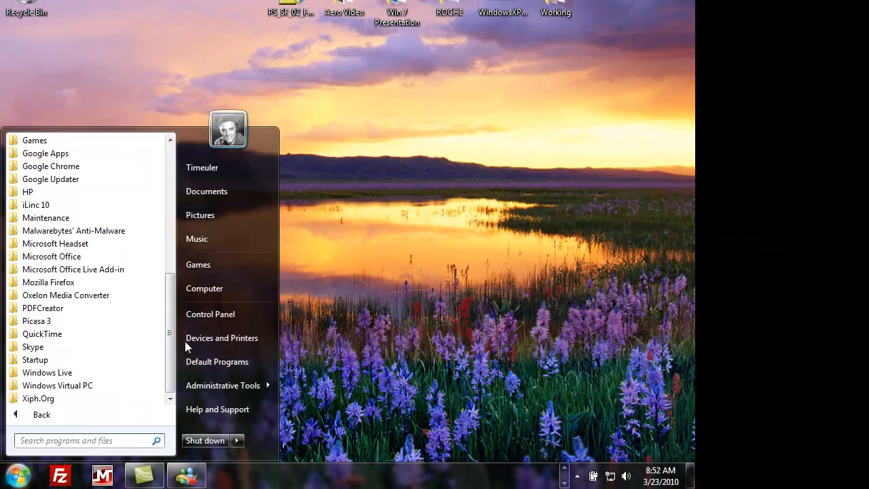
left_click(64, 386)
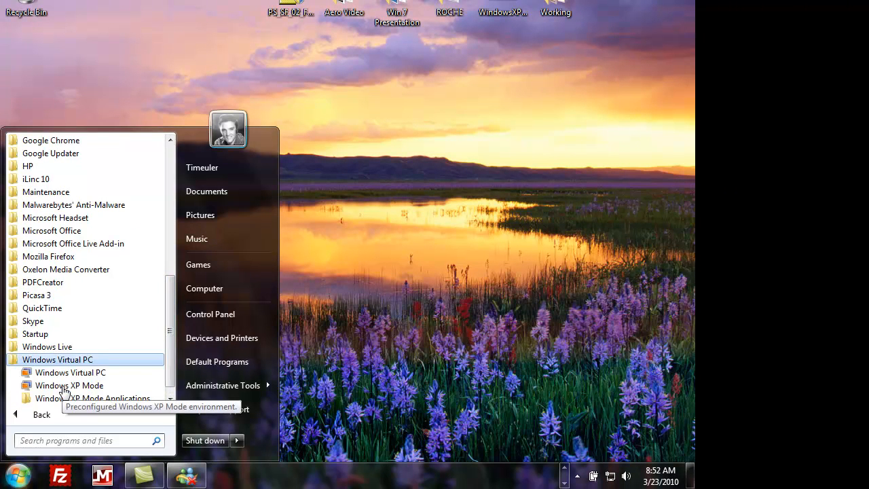
left_click(114, 397)
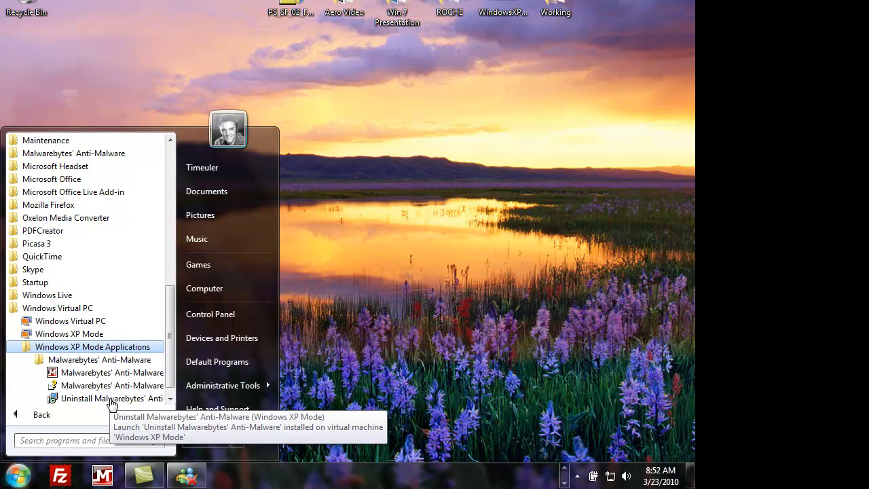
right_click(112, 377)
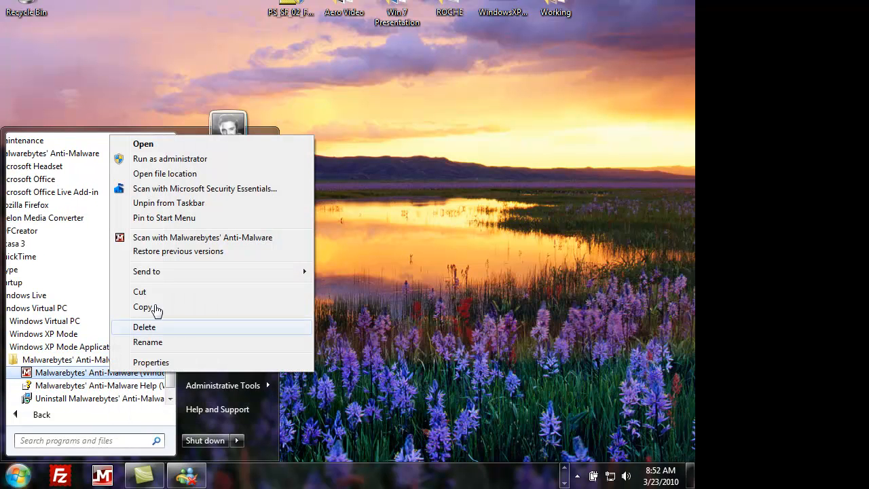
mouse_move(161, 282)
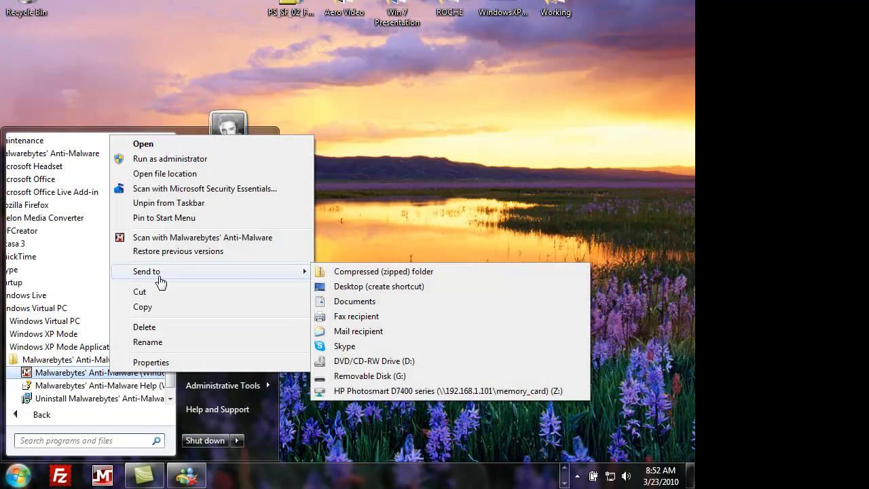
left_click(336, 286)
left_click(240, 59)
Open Malwarebytes' Anti-Malware (Windows XP Mode) from its desktop shortcut and show the hidden notification area icons.
double_click(31, 65)
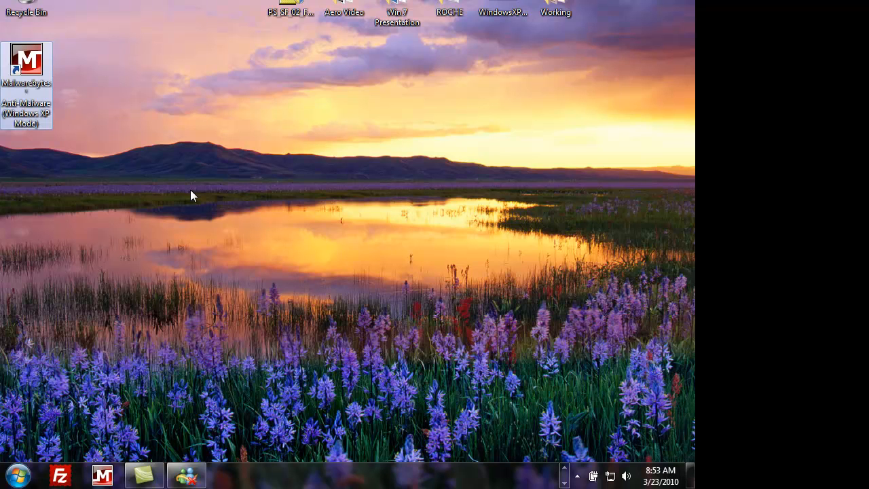
left_click(577, 475)
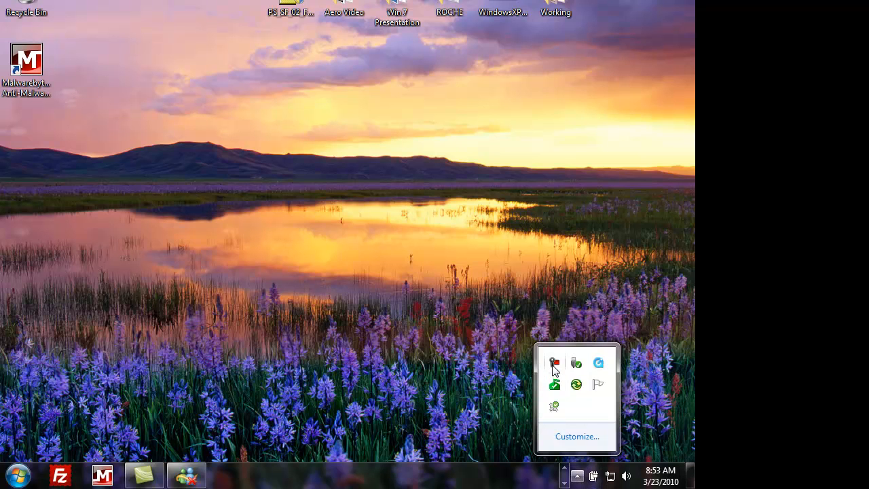